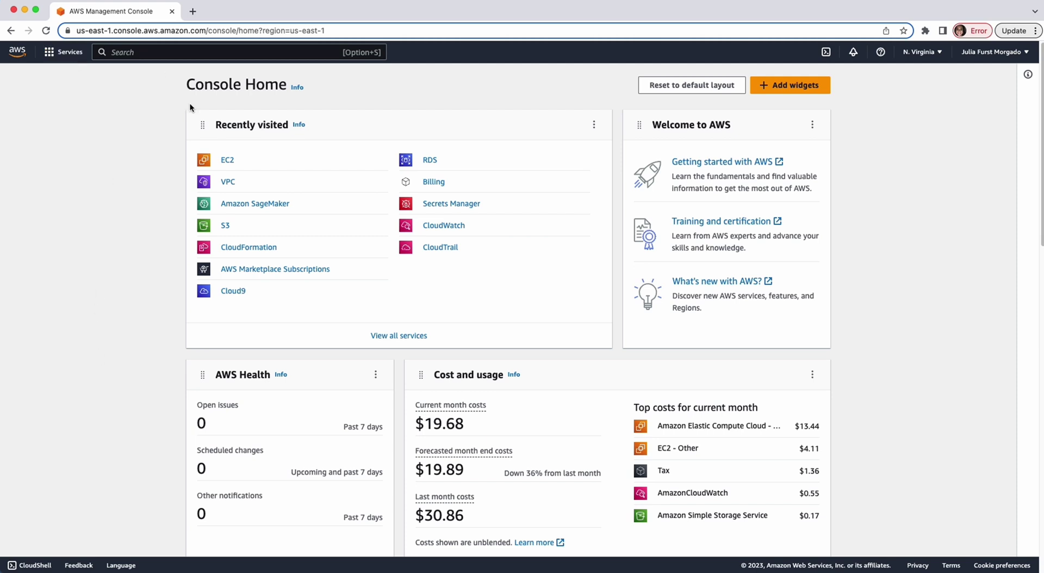
# - Start launching a new EC2 instance and name it vba-veeam
pyautogui.click(228, 161)
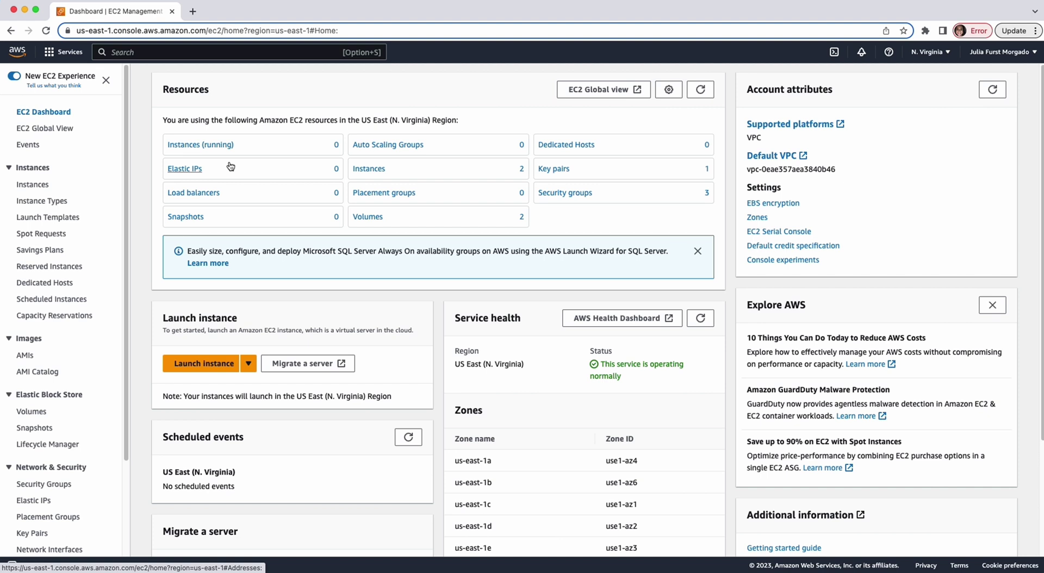
pyautogui.click(207, 365)
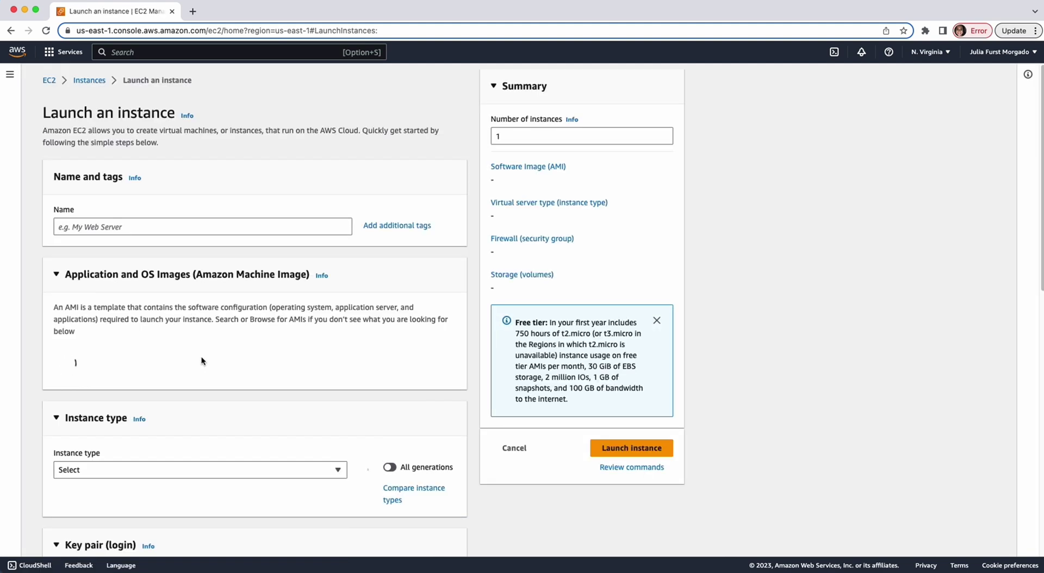
pyautogui.click(148, 224)
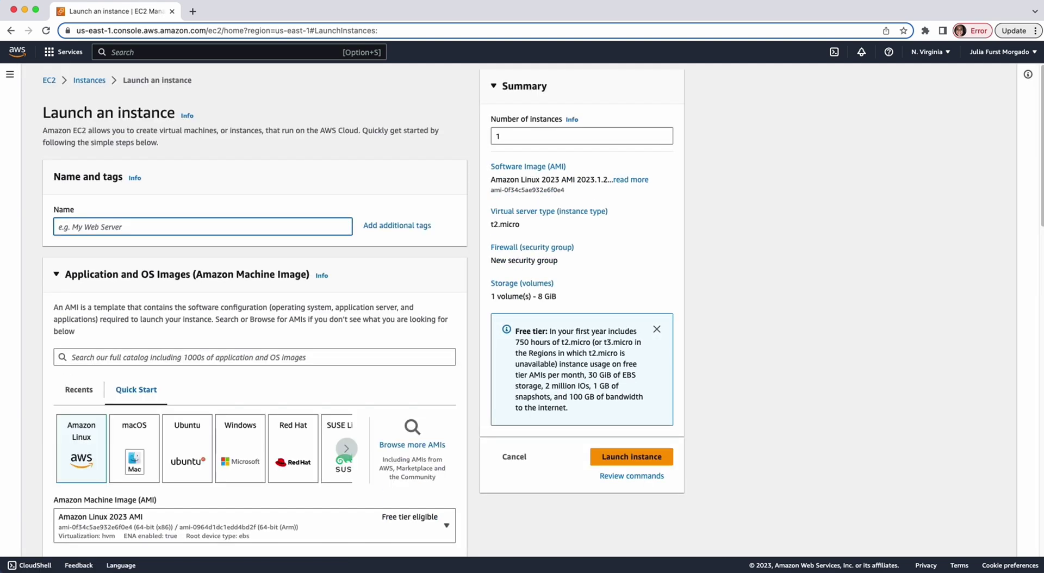
pyautogui.write('vba-veeam')
# - Search the machine image catalog for veeam-aws-cloud-backup
pyautogui.click(169, 357)
pyautogui.write('v')
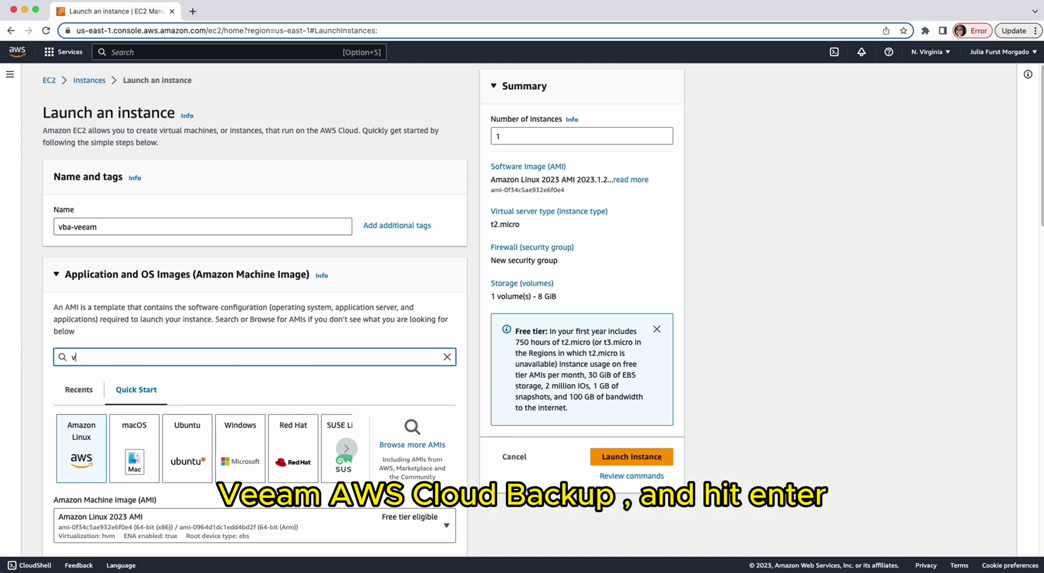
pyautogui.write('eeam-aws-cloud-backup')
pyautogui.press('Return')
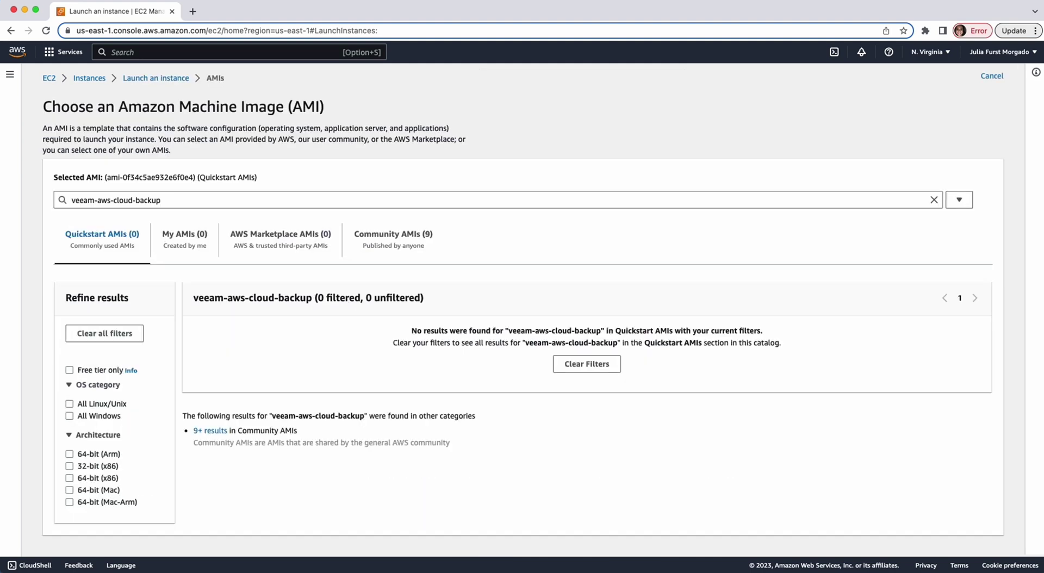
# - Choose the verified community AMI veeam-aws-cloud-backup-free-v6-1-0-25 for the instance
pyautogui.click(387, 247)
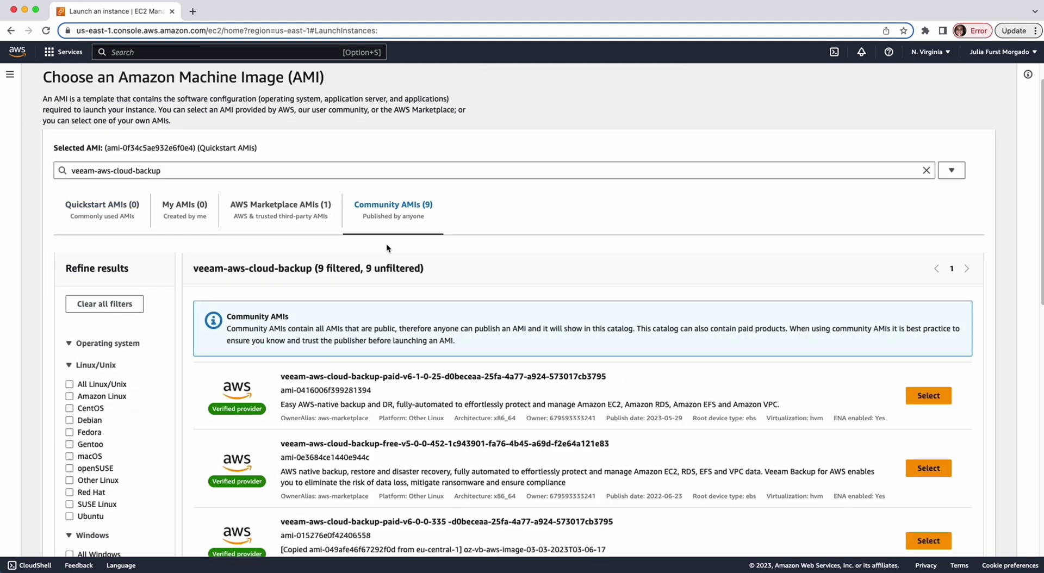
pyautogui.scroll(-3, 307, 307)
pyautogui.scroll(-1, 257, 304)
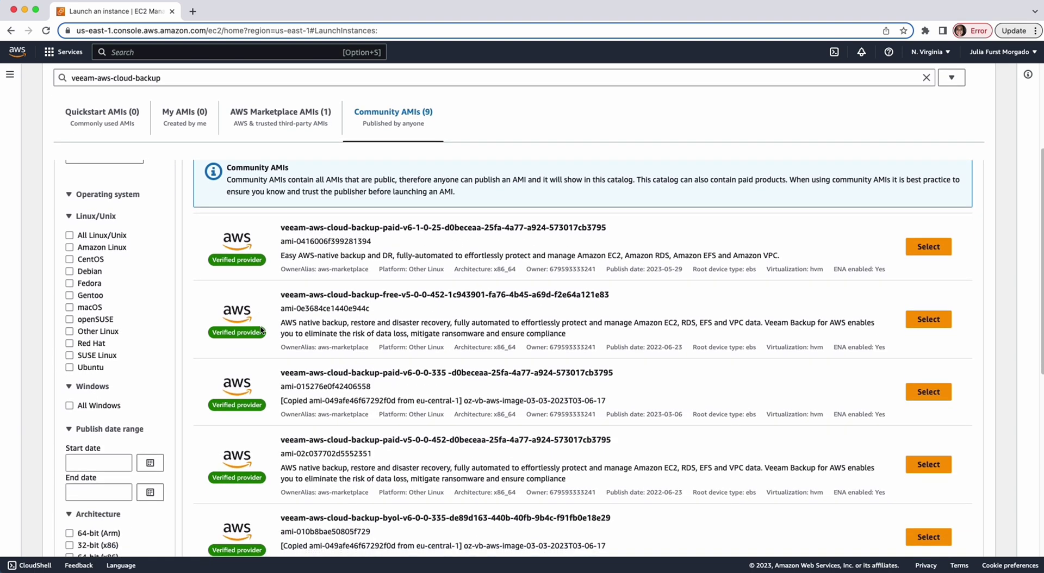
pyautogui.scroll(-5, 261, 329)
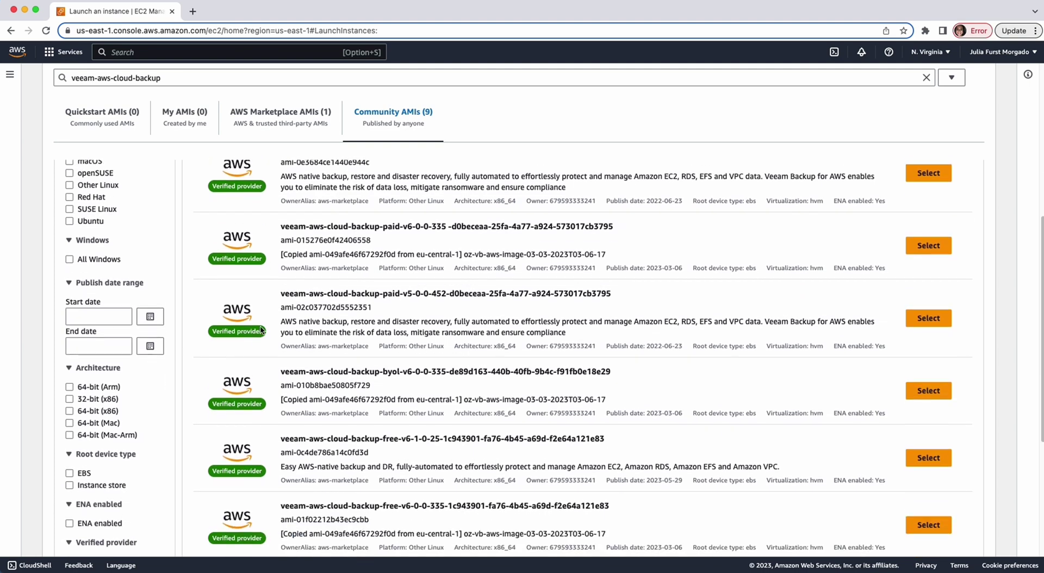
pyautogui.scroll(-4, 260, 329)
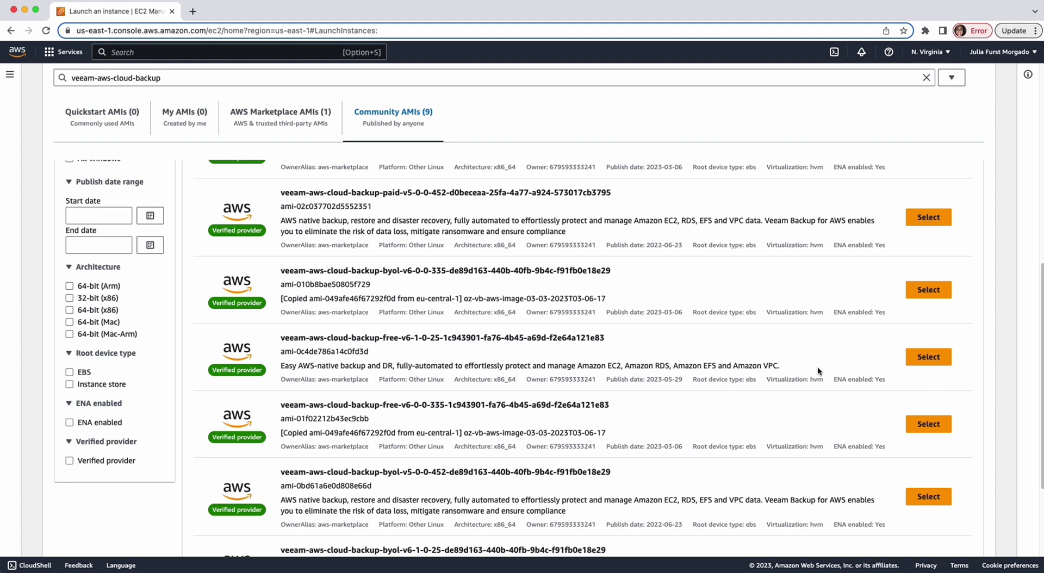
pyautogui.click(916, 363)
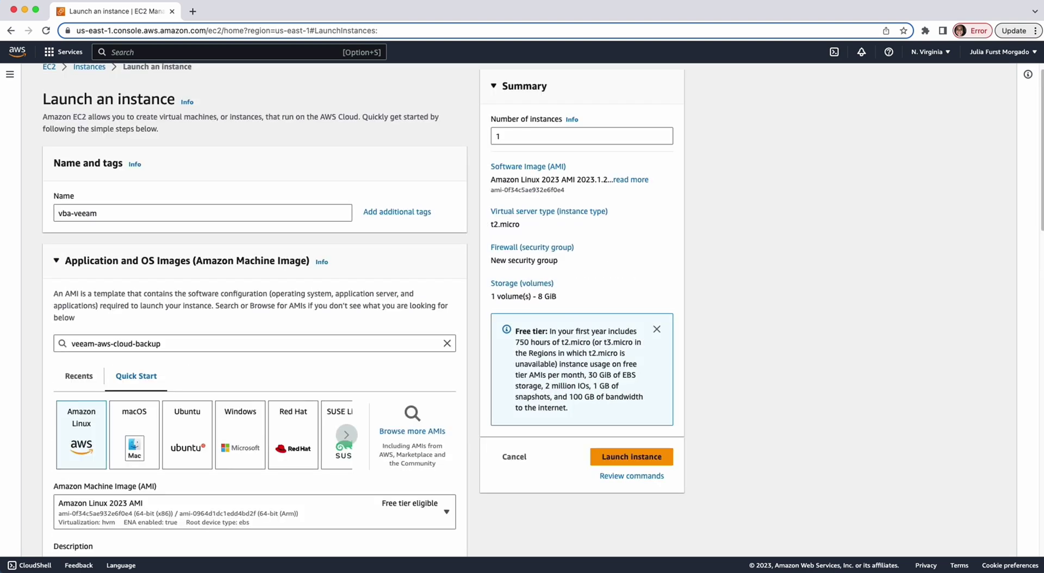
# - Assign the existing key pair vba-key to the instance for login
pyautogui.scroll(-8, 368, 404)
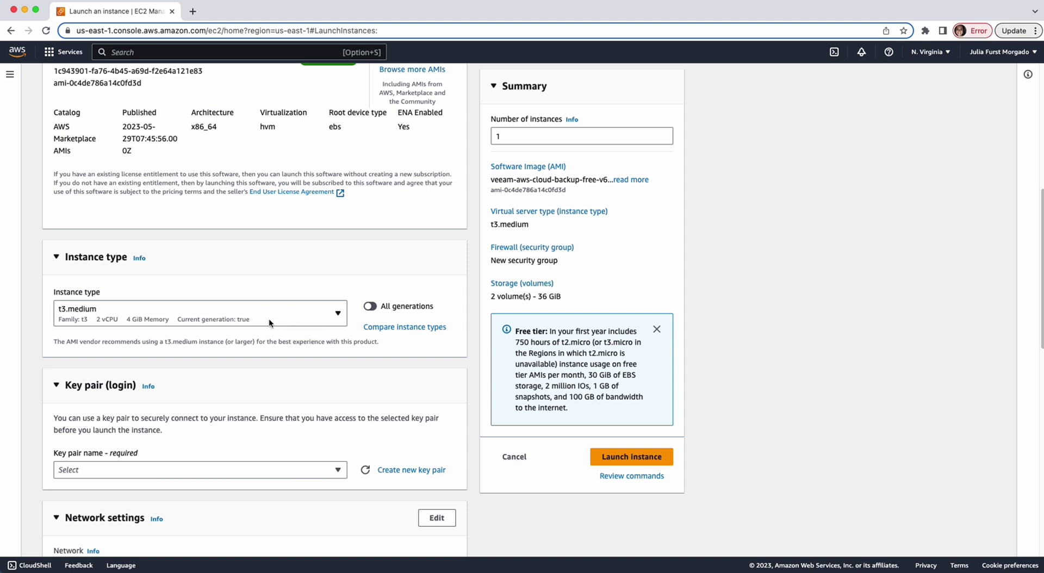
pyautogui.scroll(-5, 251, 308)
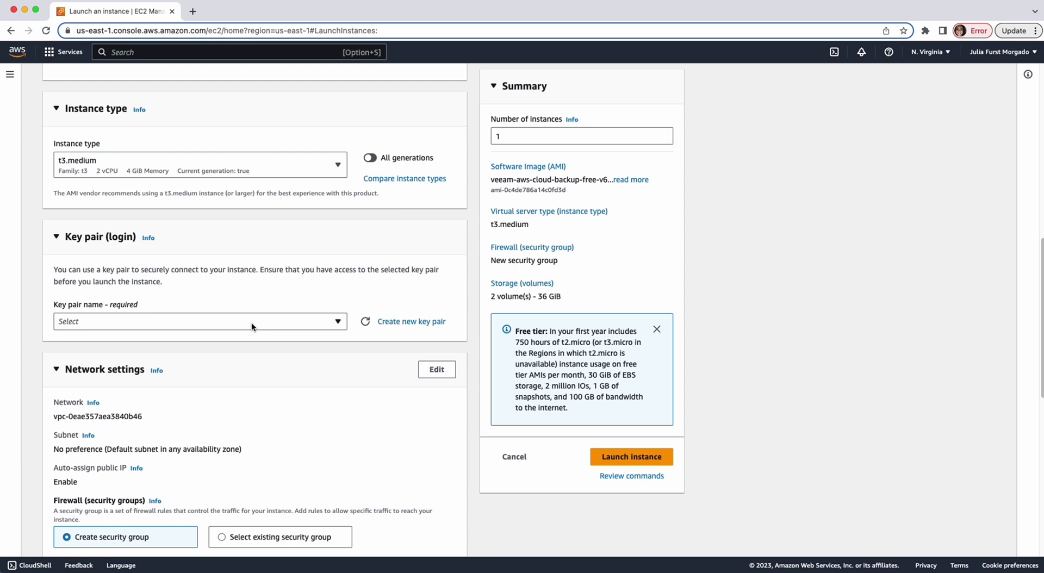
pyautogui.click(251, 322)
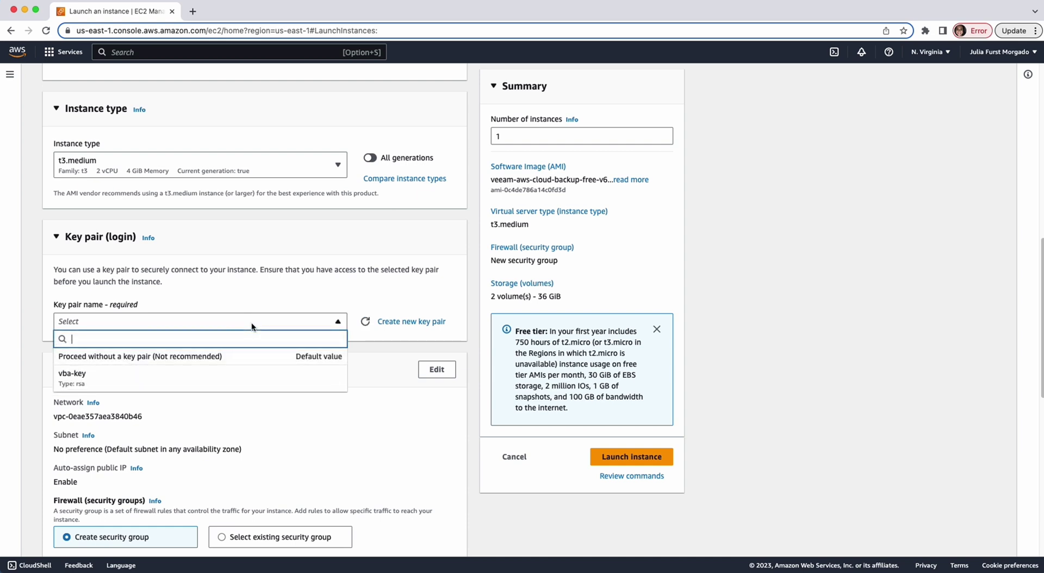
pyautogui.click(179, 373)
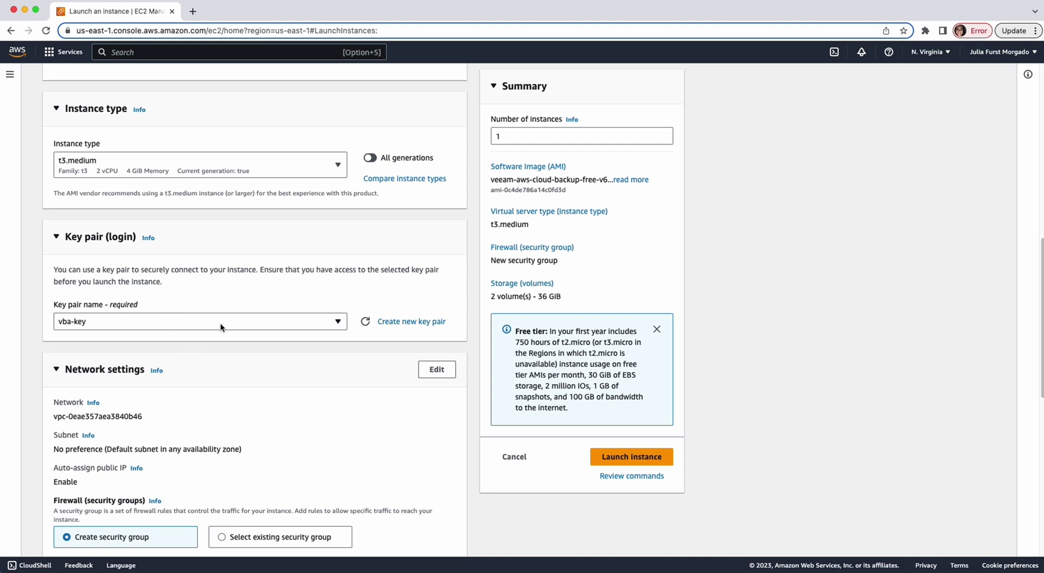
# - Edit the network settings to use subnet-05f217a45800f5f1e in availability zone us-east-1a
pyautogui.scroll(-1, 267, 323)
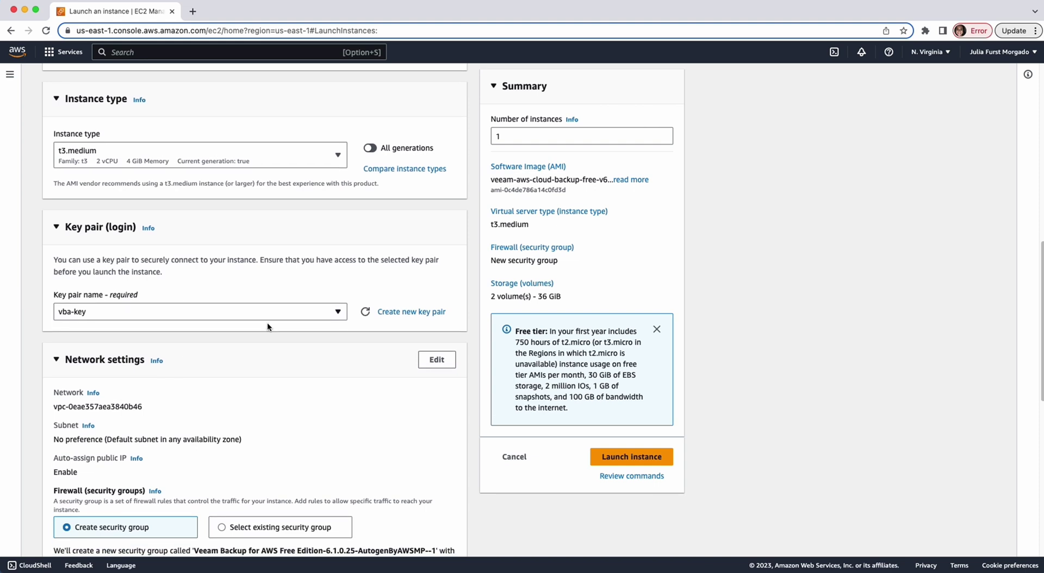
pyautogui.scroll(-5, 265, 320)
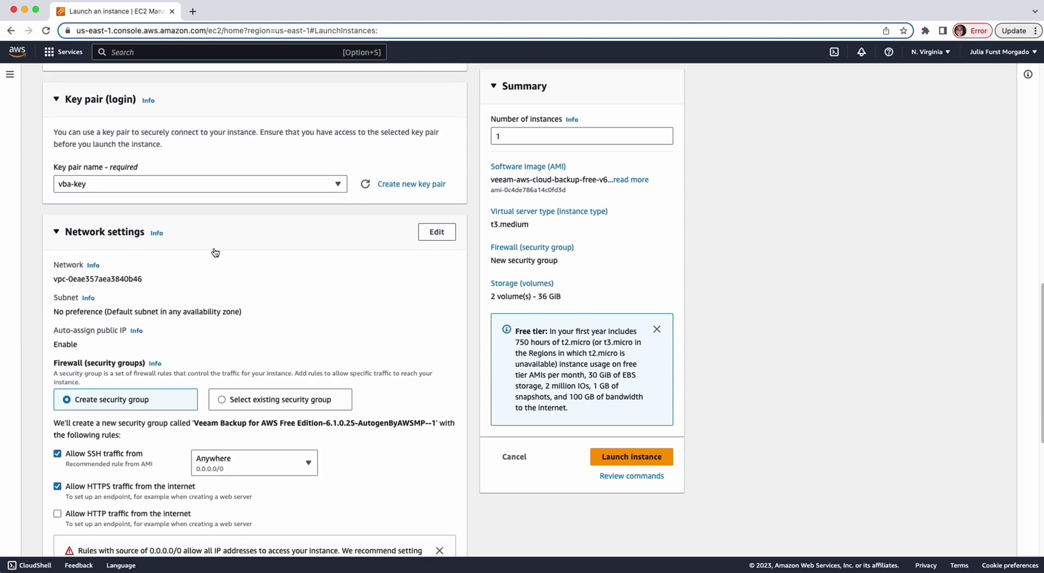
pyautogui.click(437, 232)
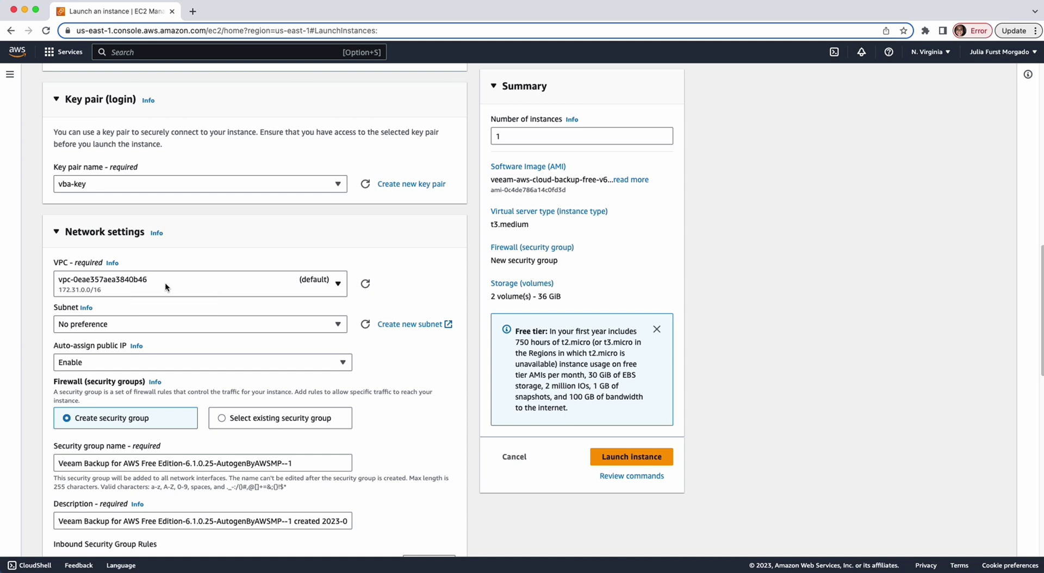
pyautogui.click(158, 324)
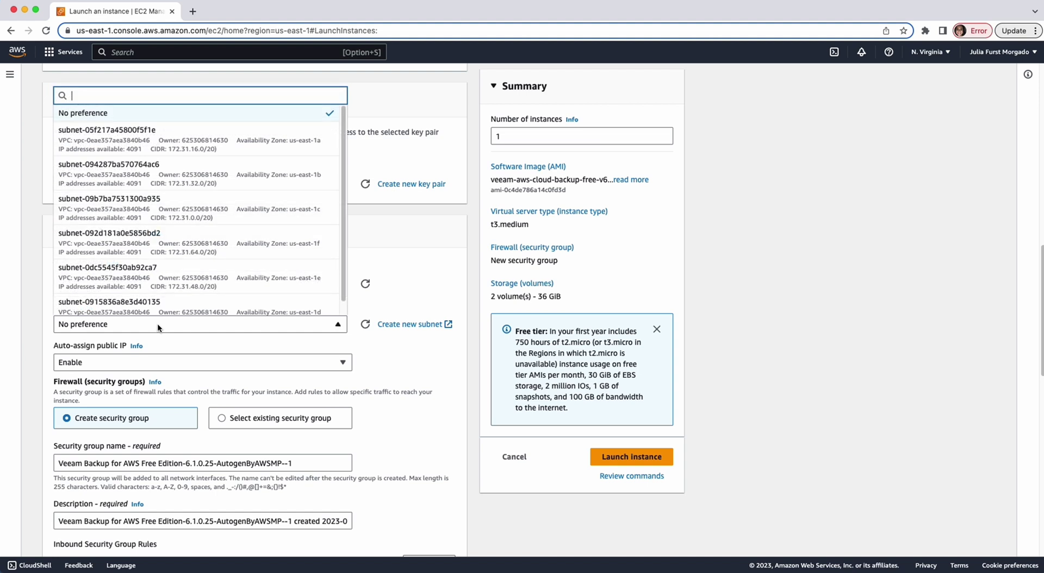
pyautogui.click(172, 143)
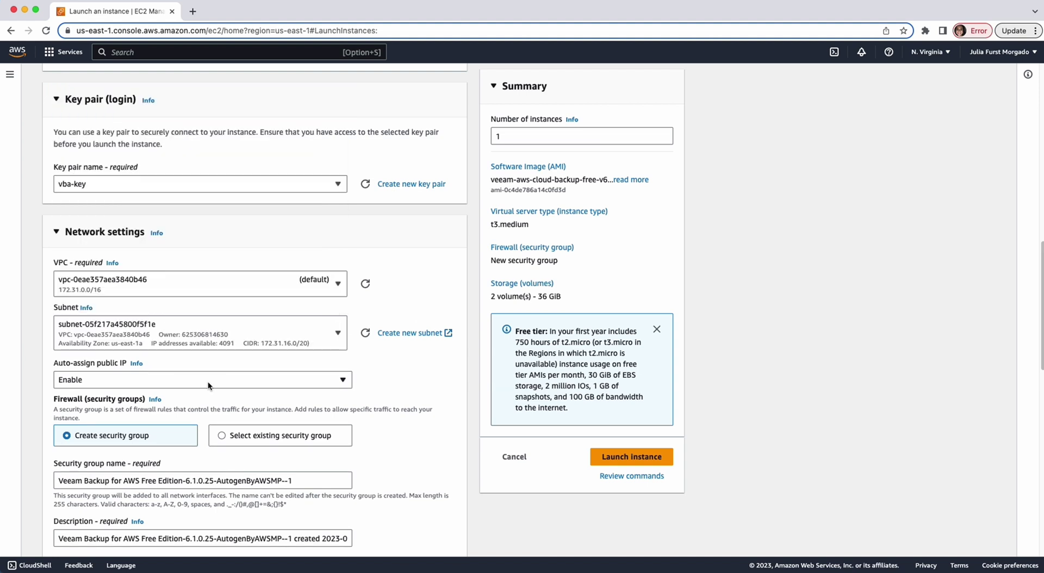
# - Review the security group rules and storage, keep their preset values, and launch the instance
pyautogui.scroll(-1, 208, 380)
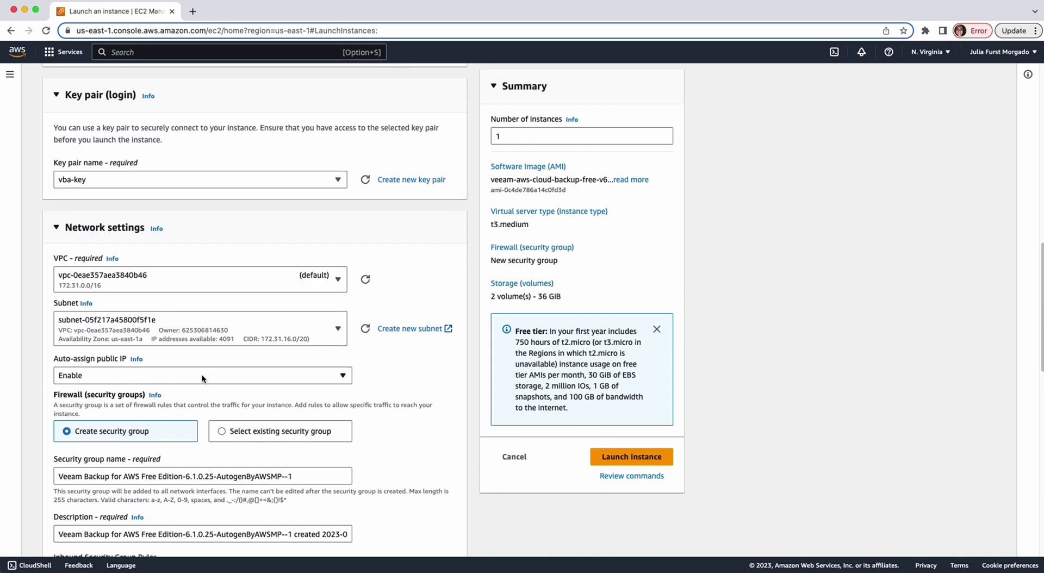
pyautogui.scroll(-3, 201, 374)
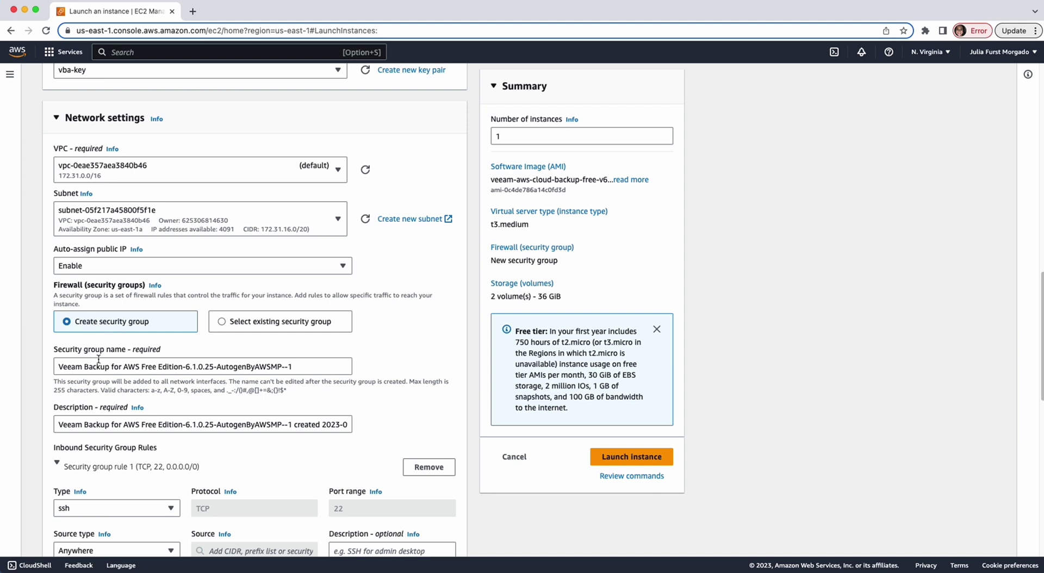
pyautogui.scroll(-2, 98, 359)
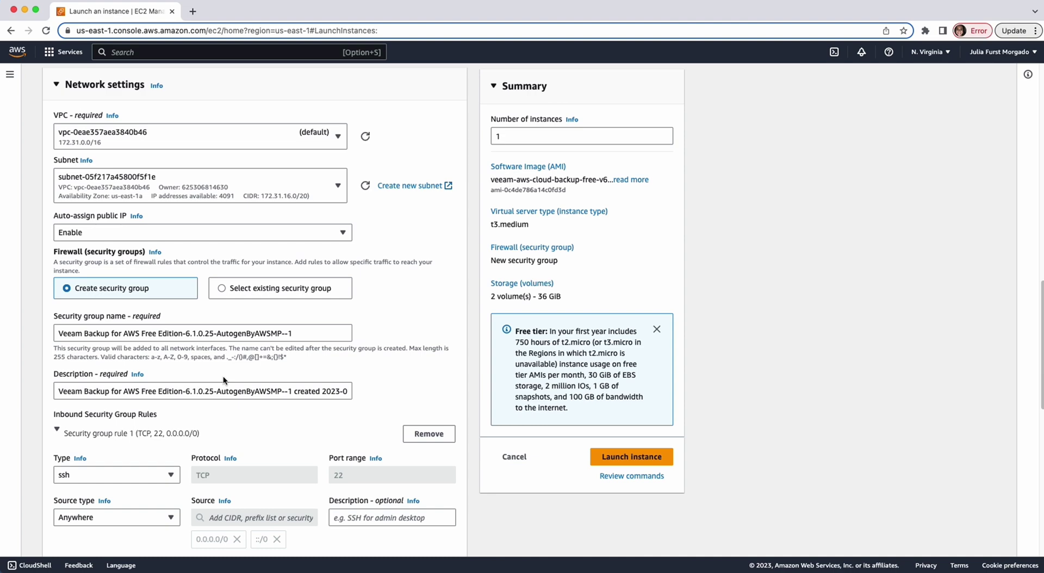
pyautogui.scroll(-7, 223, 376)
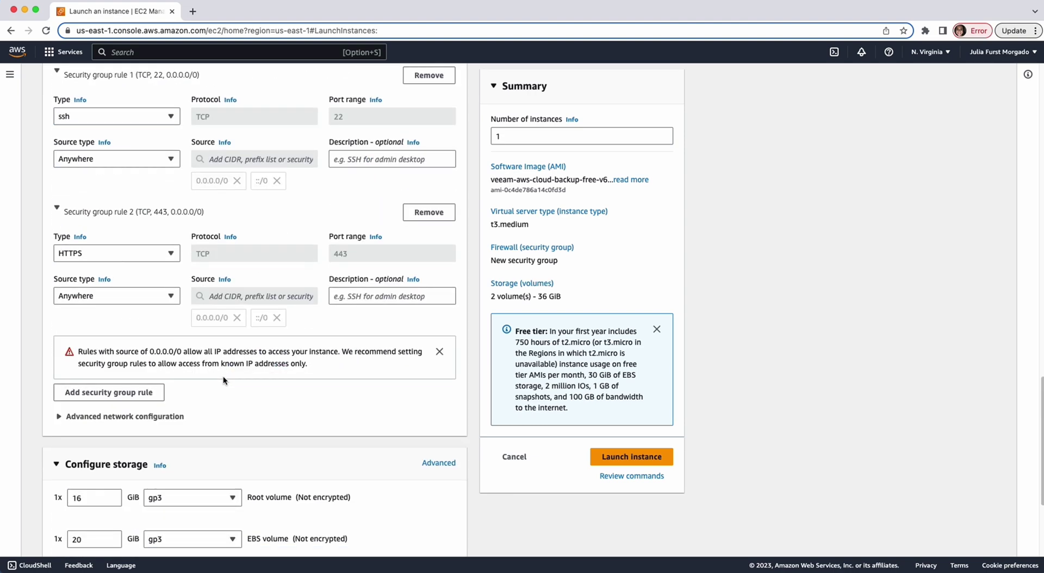
pyautogui.scroll(-4, 222, 376)
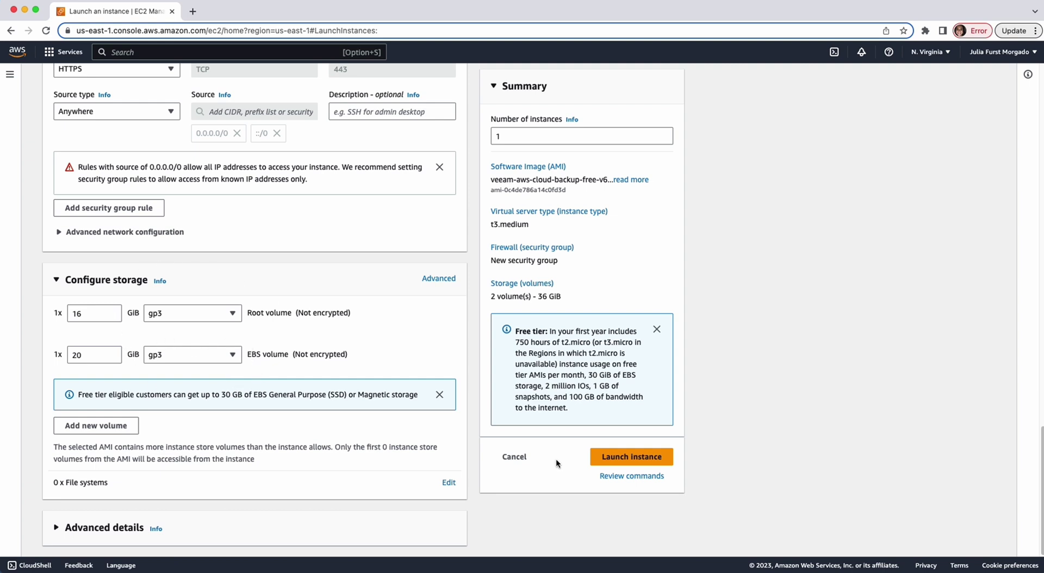
pyautogui.click(615, 463)
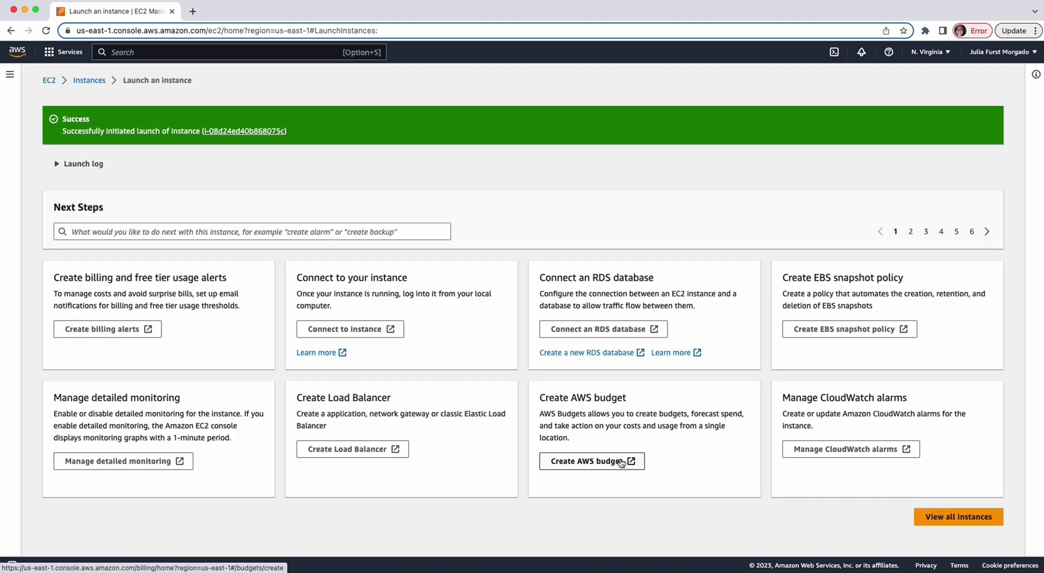
# - Open the vba-veeam instance's public IPv4 address and proceed past the browser's certificate warning
pyautogui.click(240, 132)
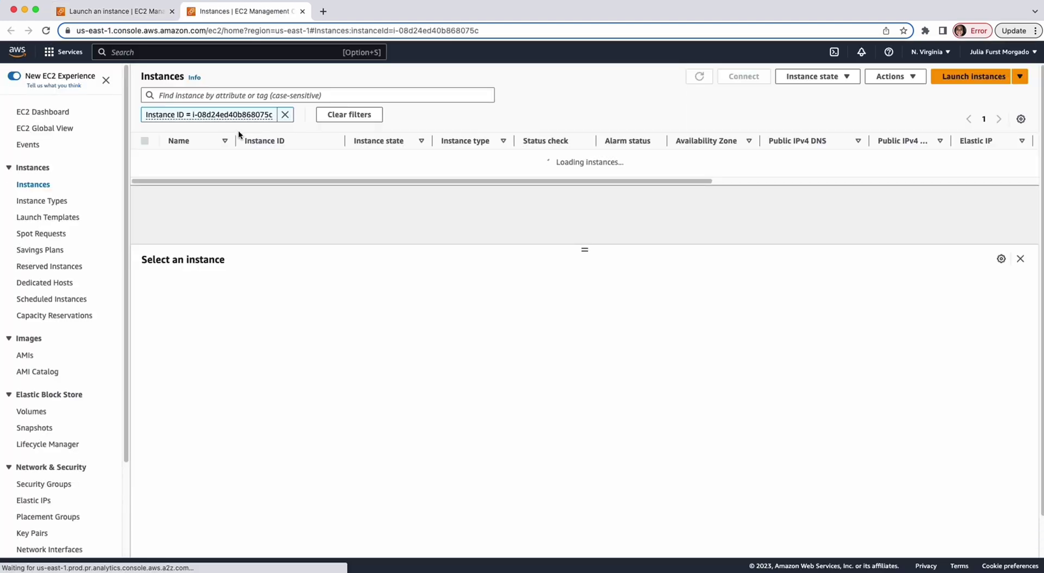
pyautogui.click(223, 156)
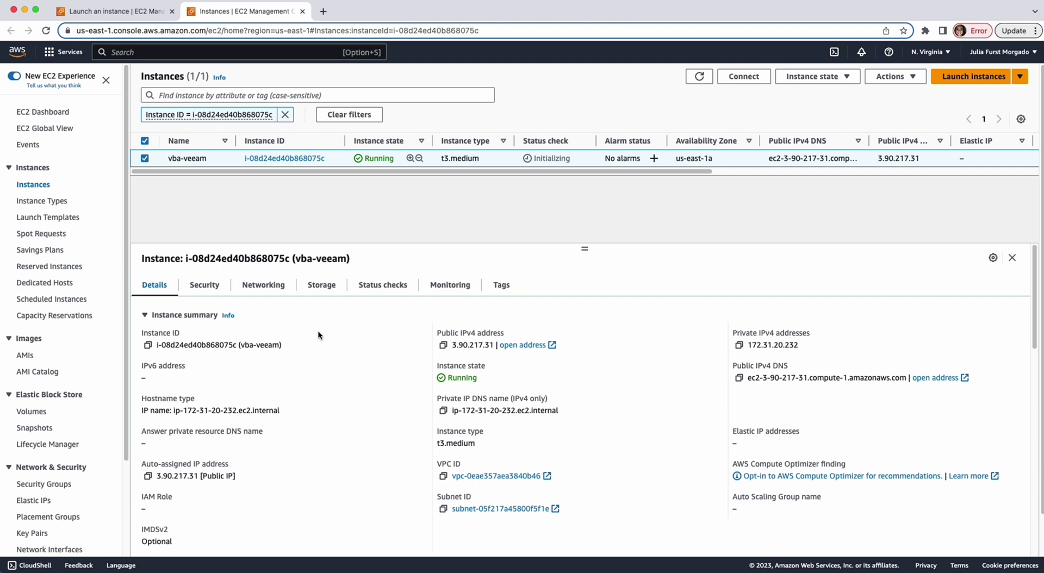
pyautogui.click(519, 346)
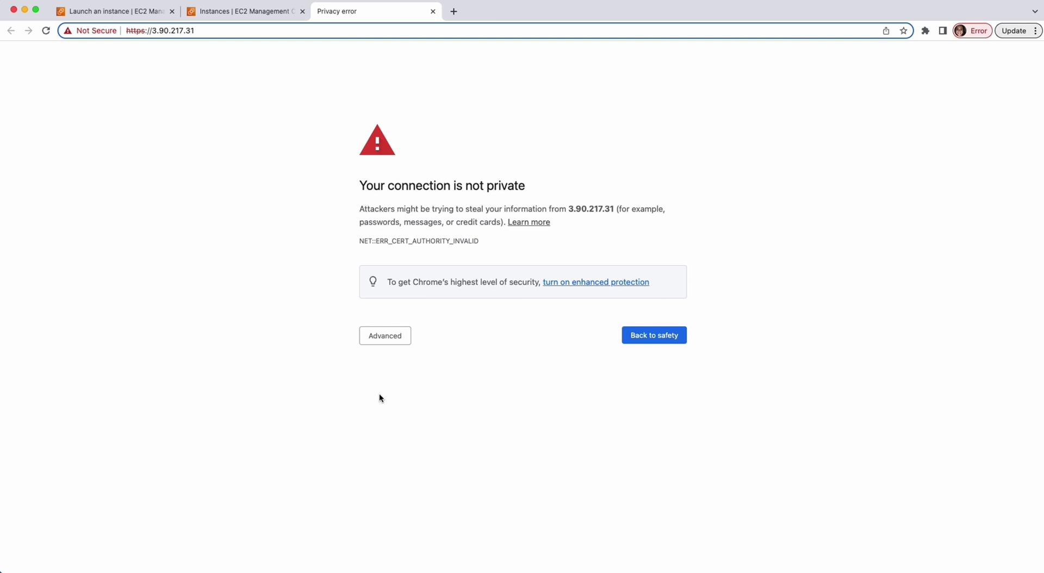
pyautogui.click(391, 336)
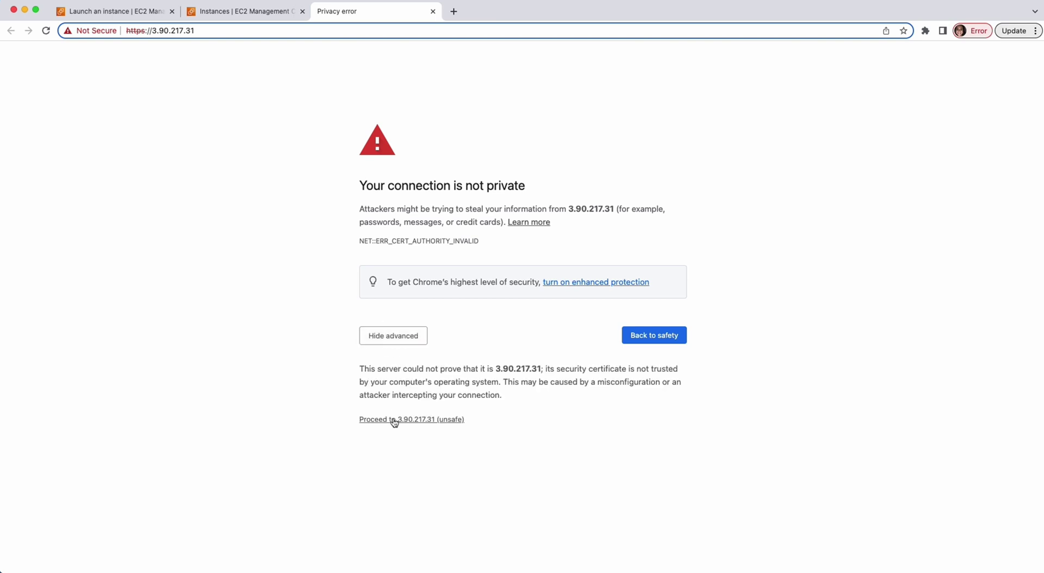
pyautogui.click(394, 420)
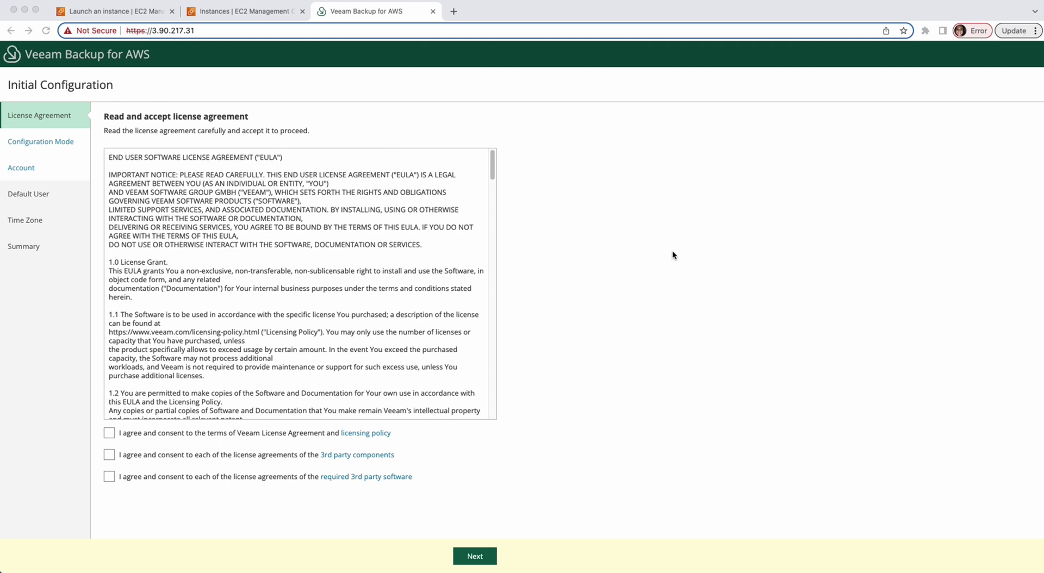
# - Accept the Veeam license, 3rd party components and required 3rd party software agreements, and continue the initial configuration
pyautogui.click(109, 434)
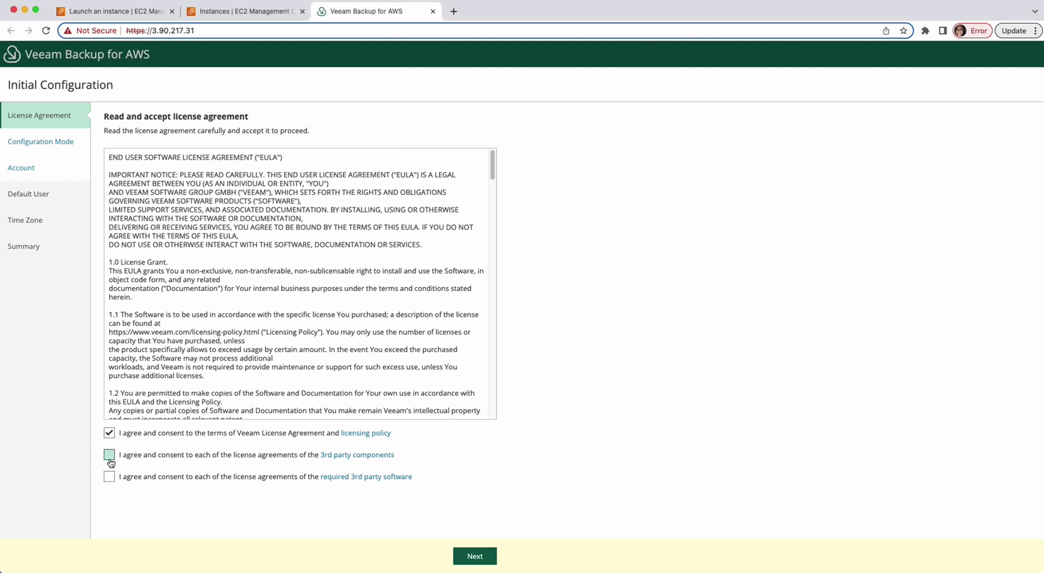
pyautogui.click(109, 459)
pyautogui.click(108, 476)
pyautogui.click(474, 559)
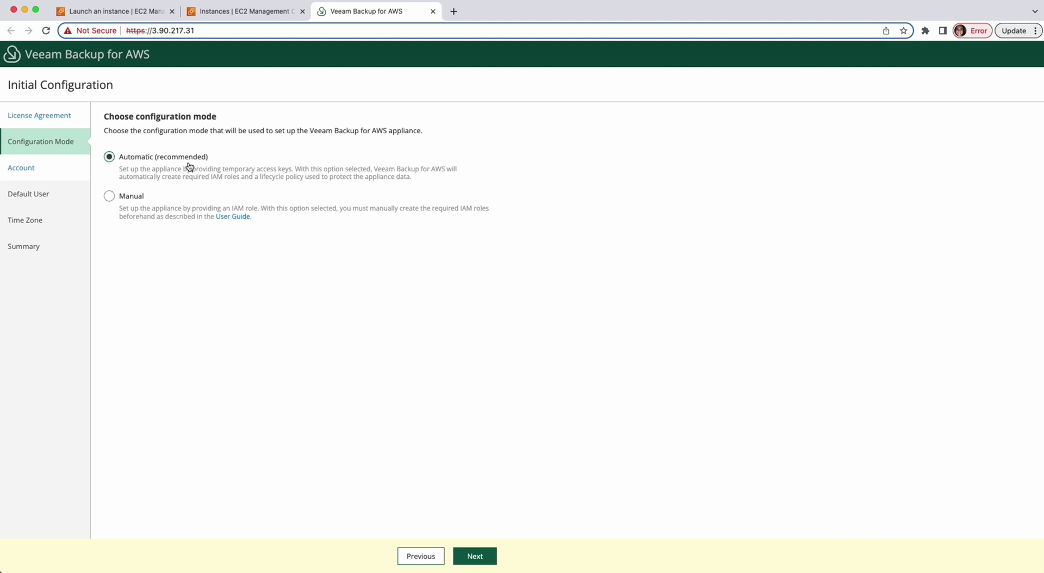
# - Keep the Automatic (recommended) configuration mode and submit the temporary access key and secret key
pyautogui.click(480, 556)
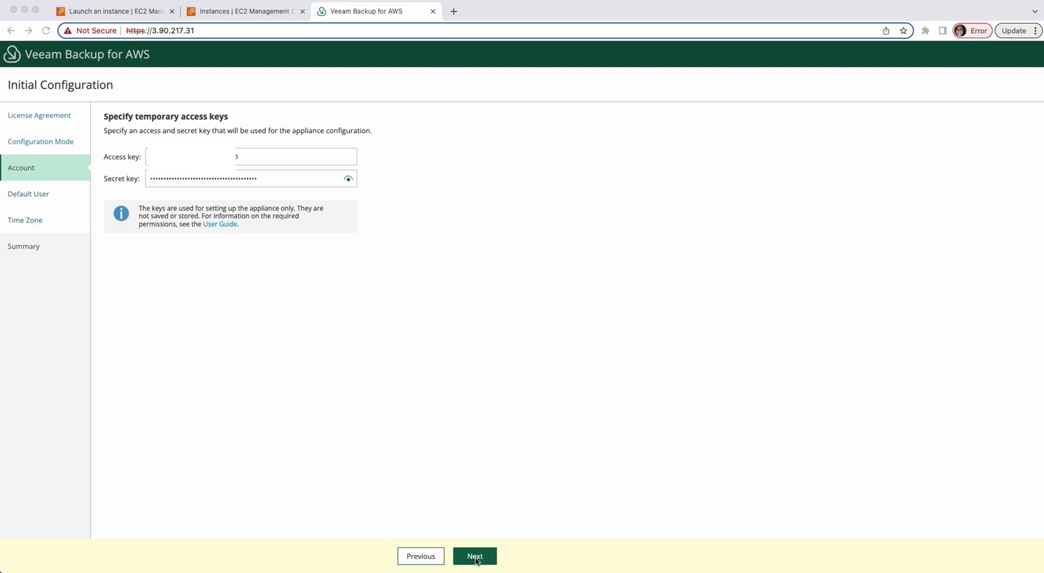
pyautogui.click(474, 558)
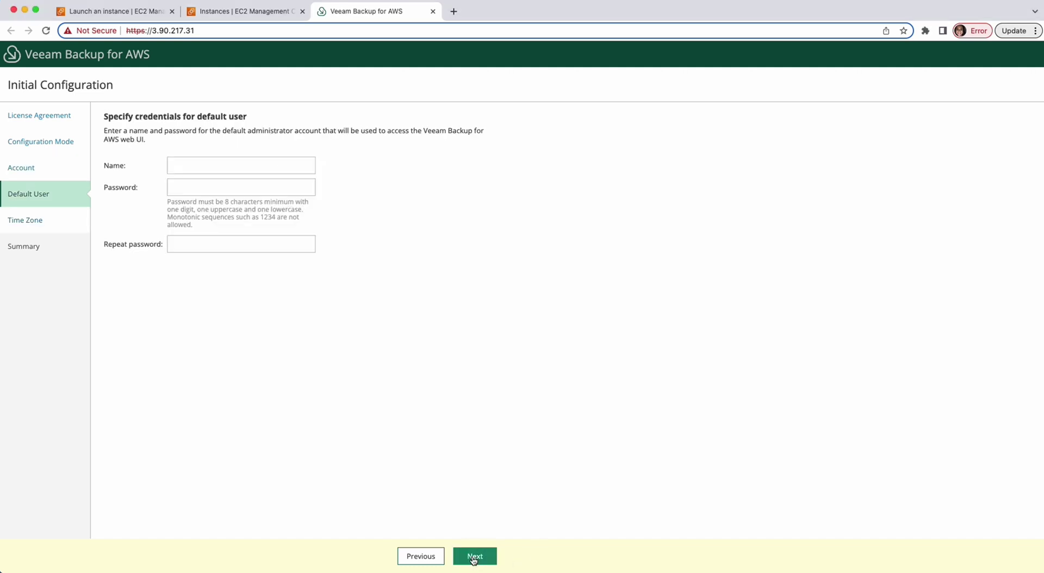
# - Create the default administrator account by entering its user name and a matching password and repeated password, and continue to the time zone settings
pyautogui.click(198, 166)
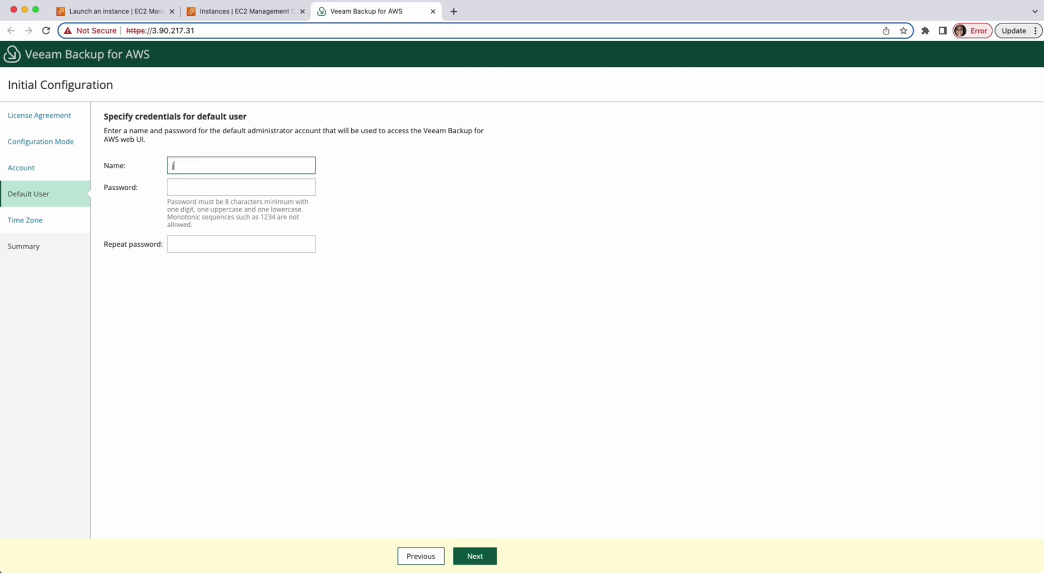
pyautogui.write('juliauser')
pyautogui.click(187, 186)
pyautogui.write('••••••••••••••')
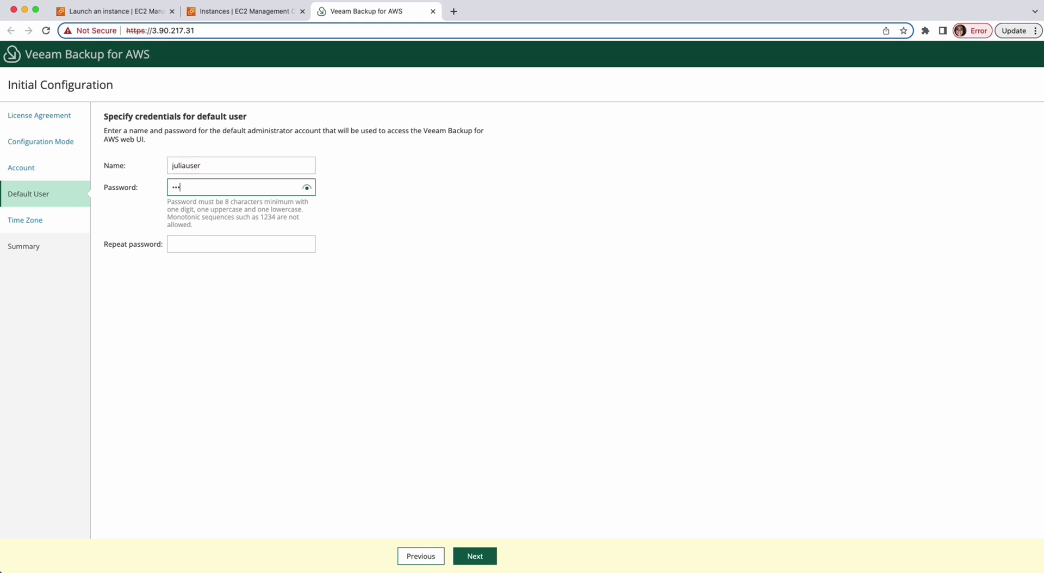
pyautogui.write('••')
pyautogui.press('Tab')
pyautogui.write('•••••••••••••••')
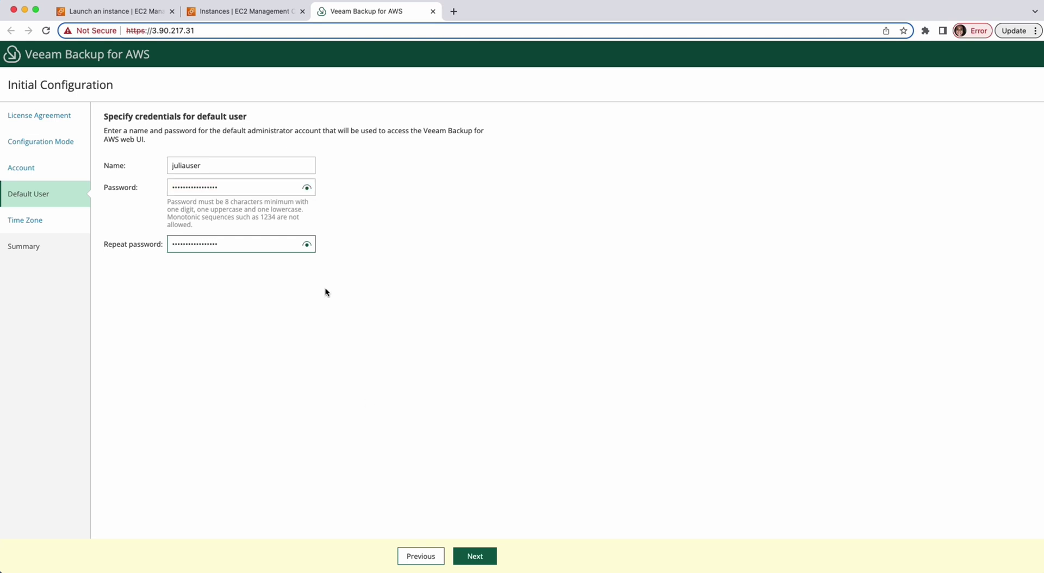
pyautogui.click(473, 555)
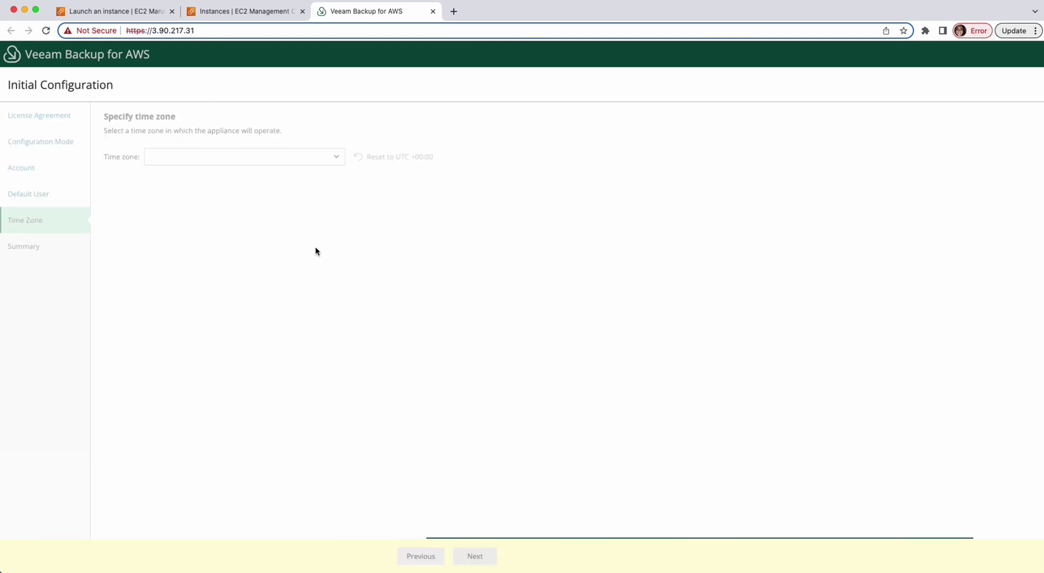
# - Set the appliance's time zone to US/Michigan -04:00 and apply the configured settings from the summary
pyautogui.click(329, 159)
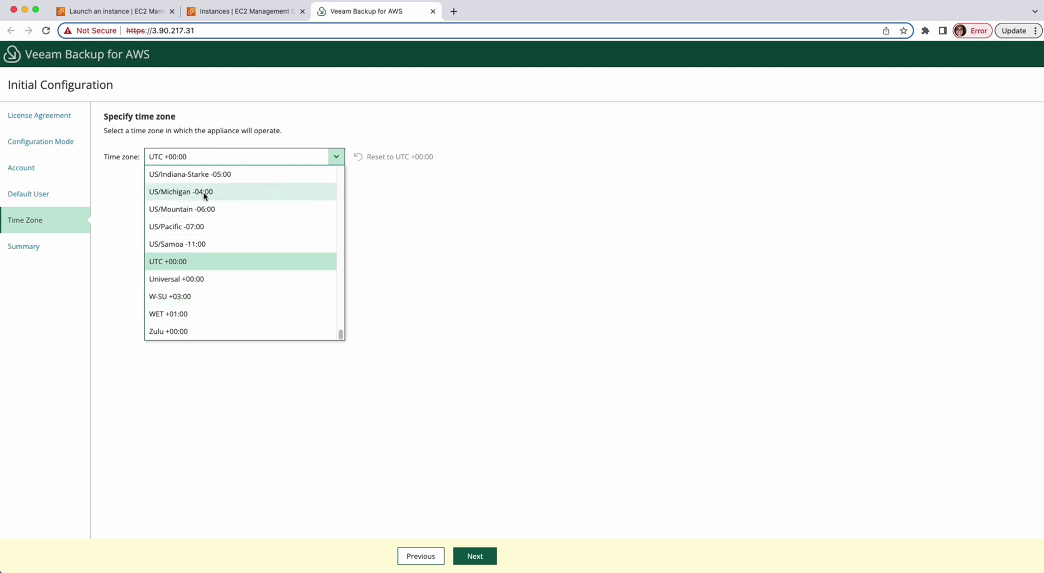
pyautogui.click(223, 193)
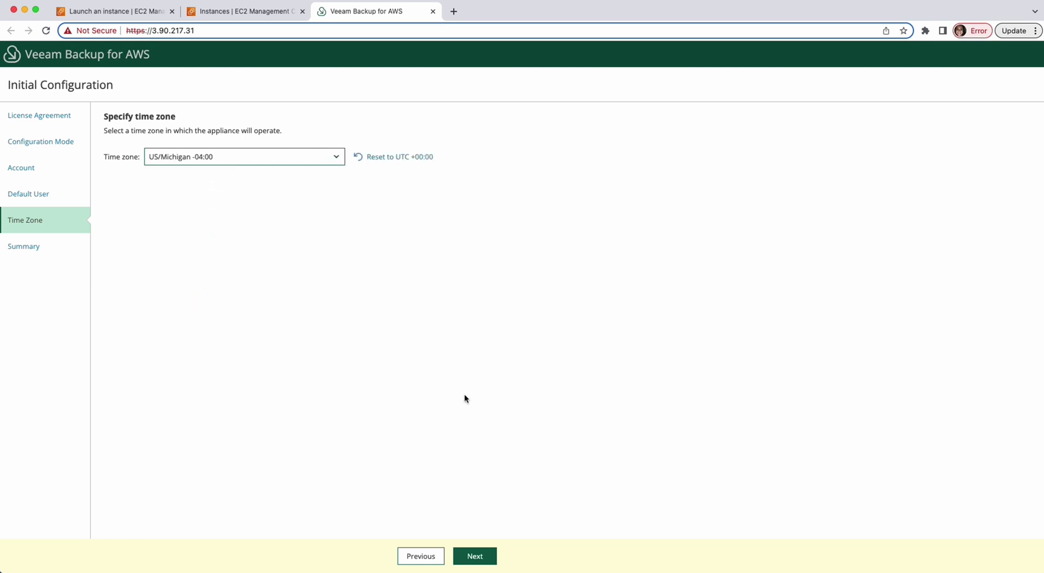
pyautogui.click(481, 560)
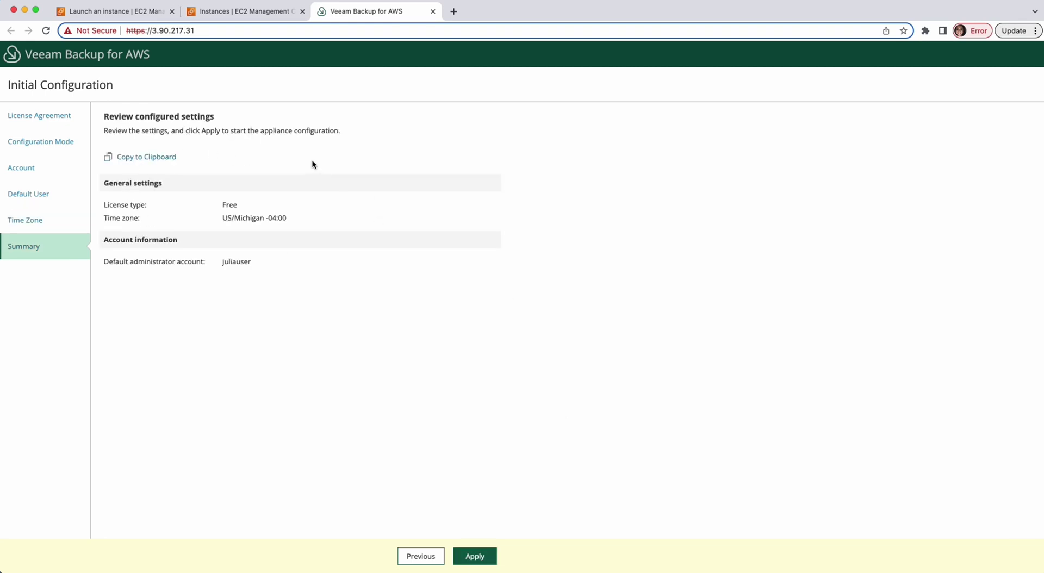
pyautogui.click(481, 557)
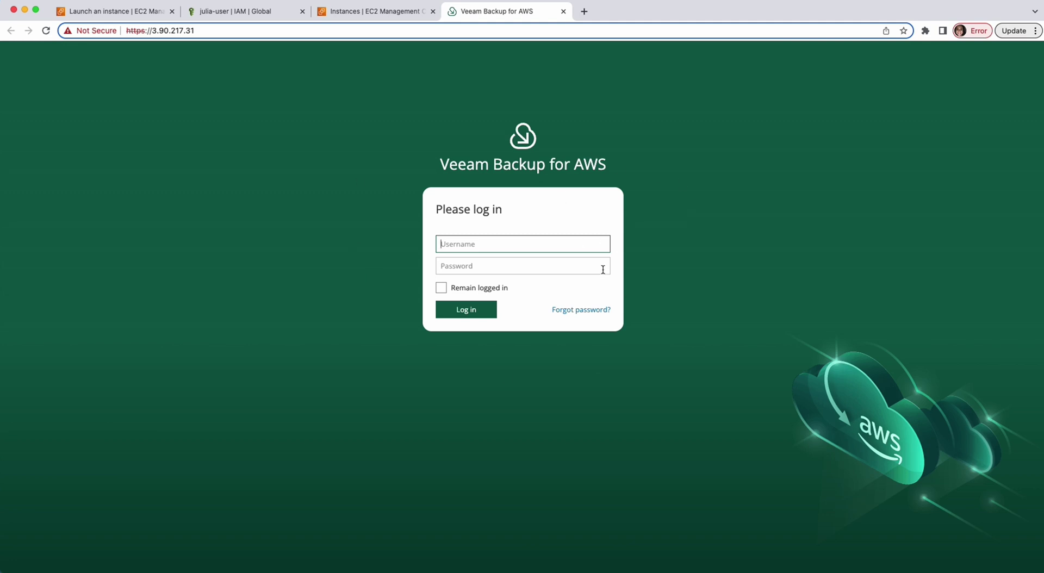
# - Log in to Veeam Backup for AWS with the default administrator's user name and password
pyautogui.click(534, 247)
pyautogui.write('juliauser')
pyautogui.press('Tab')
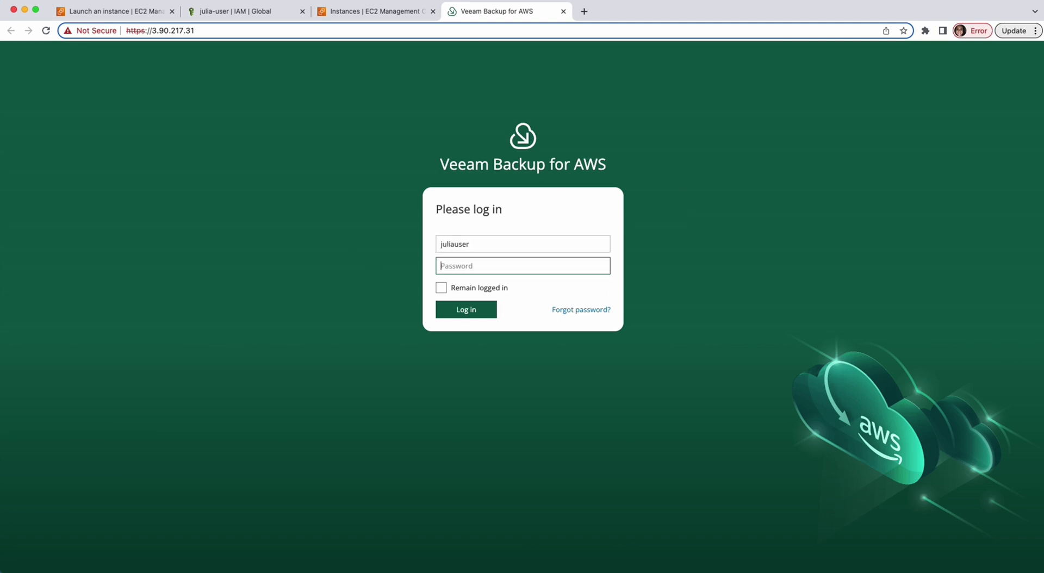
pyautogui.write('••••••••••')
pyautogui.press('Return')
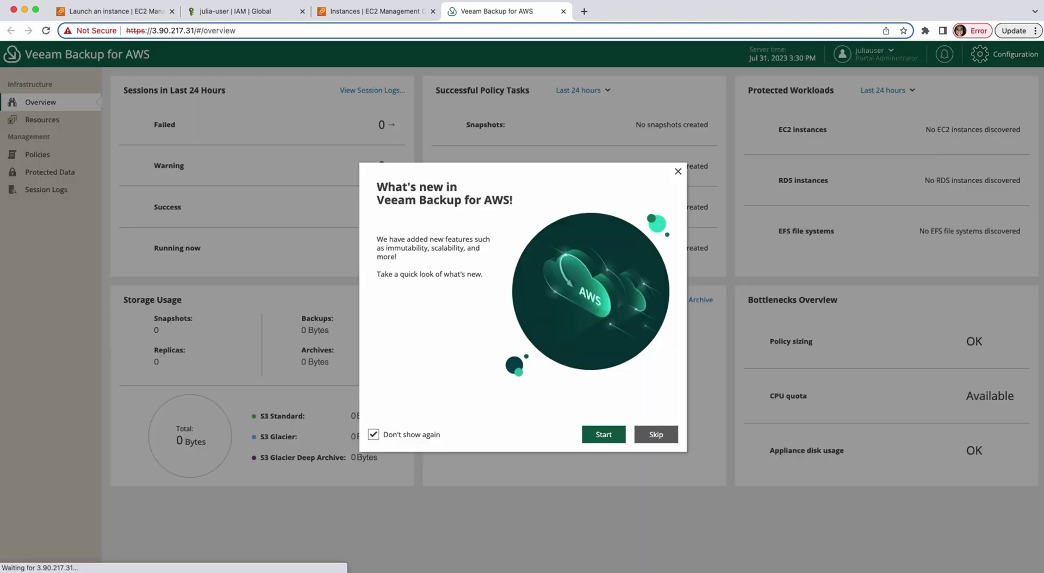
# - Skip the What's new introduction and open the appliance configuration's Getting Started page
pyautogui.click(654, 435)
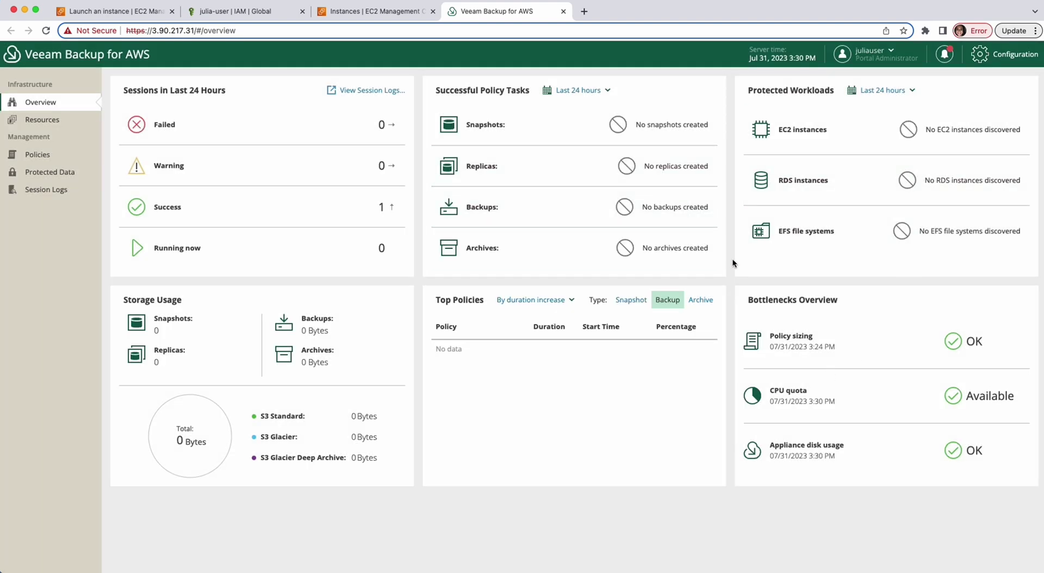
pyautogui.click(1000, 59)
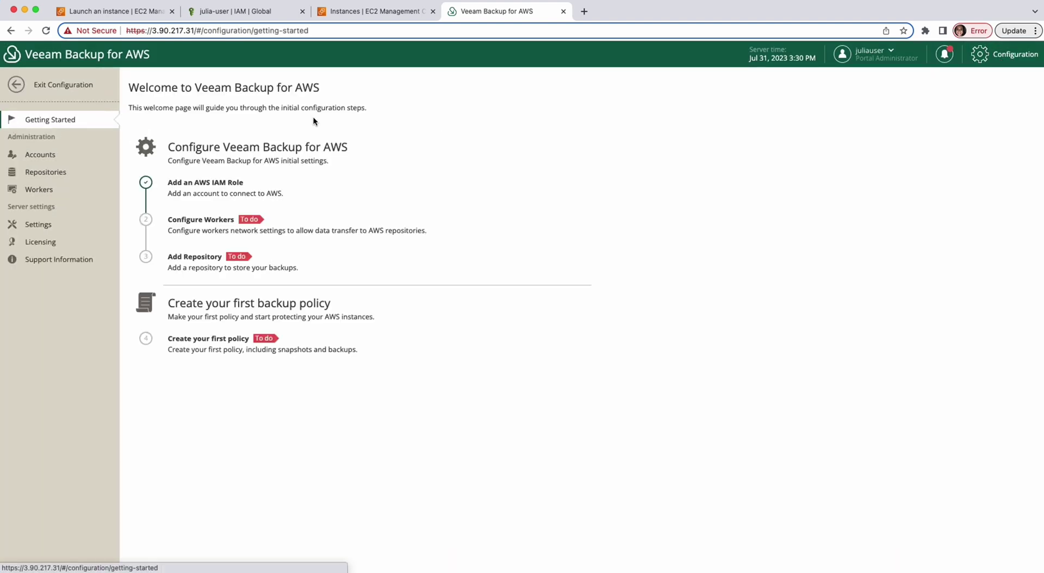